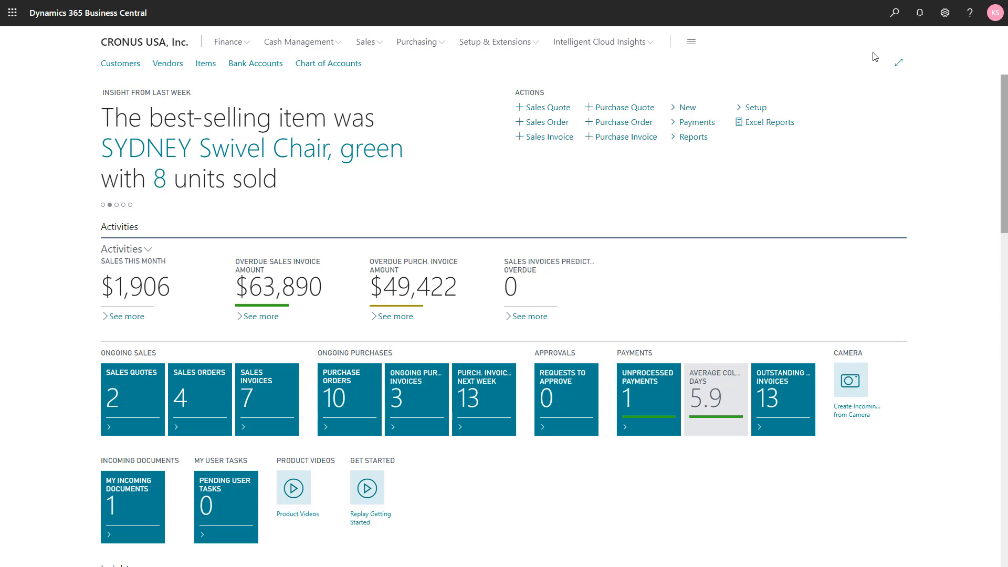
Step: Review the warehouse and bin settings on the SOUTH location card, then close the card and the locations list
click(887, 22)
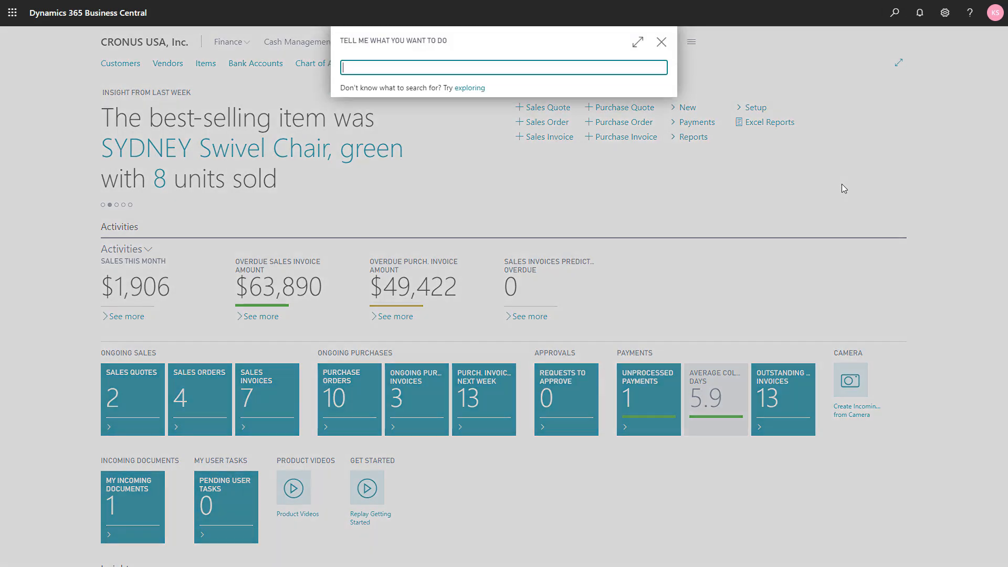
text(loc)
click(378, 118)
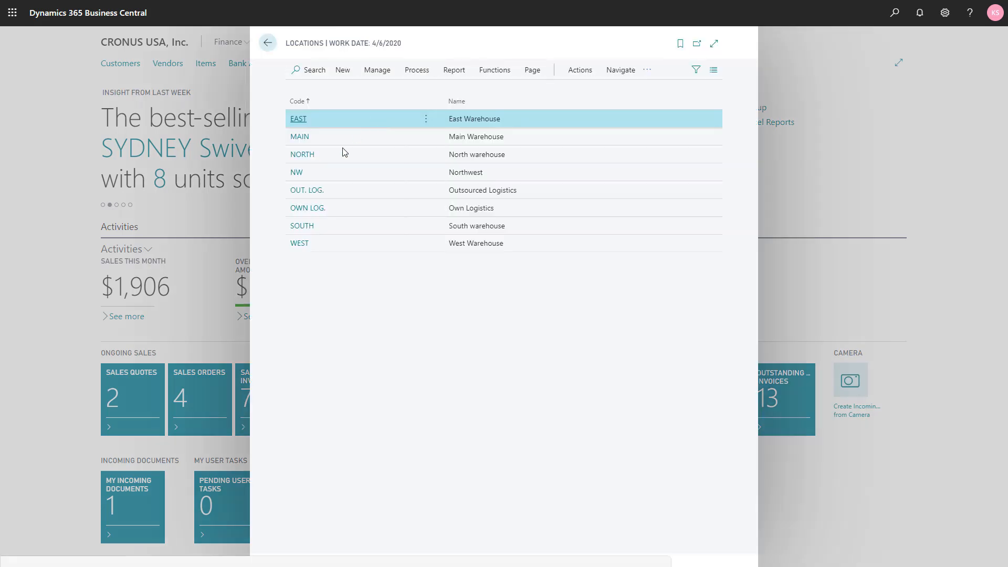
click(305, 230)
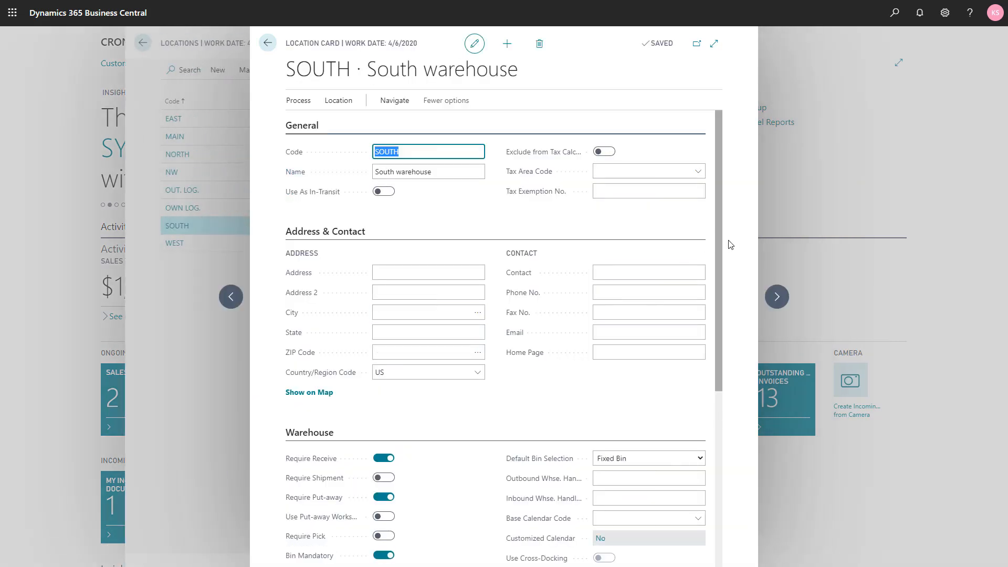
drag(719, 222, 717, 344)
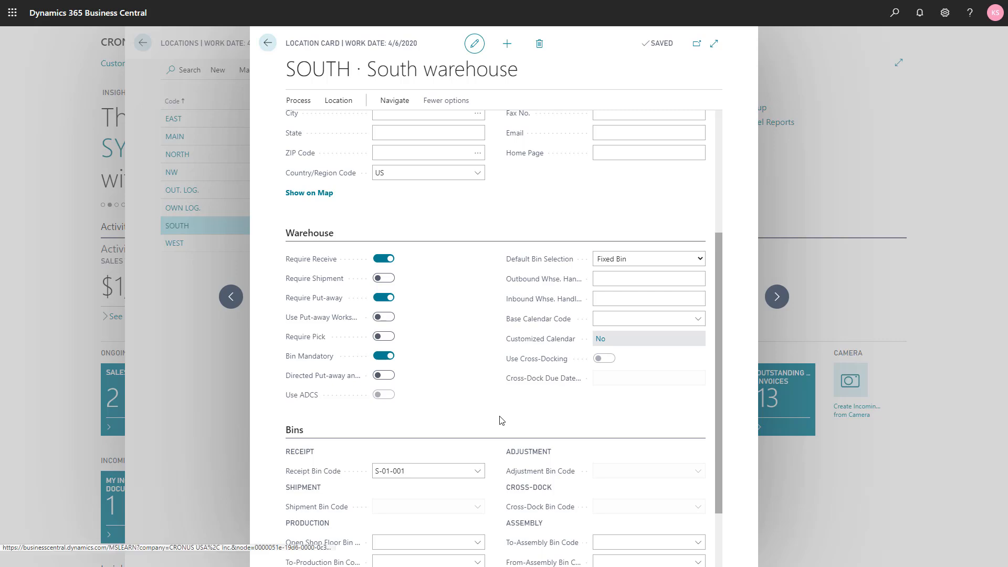
key(Escape)
key(Escape)
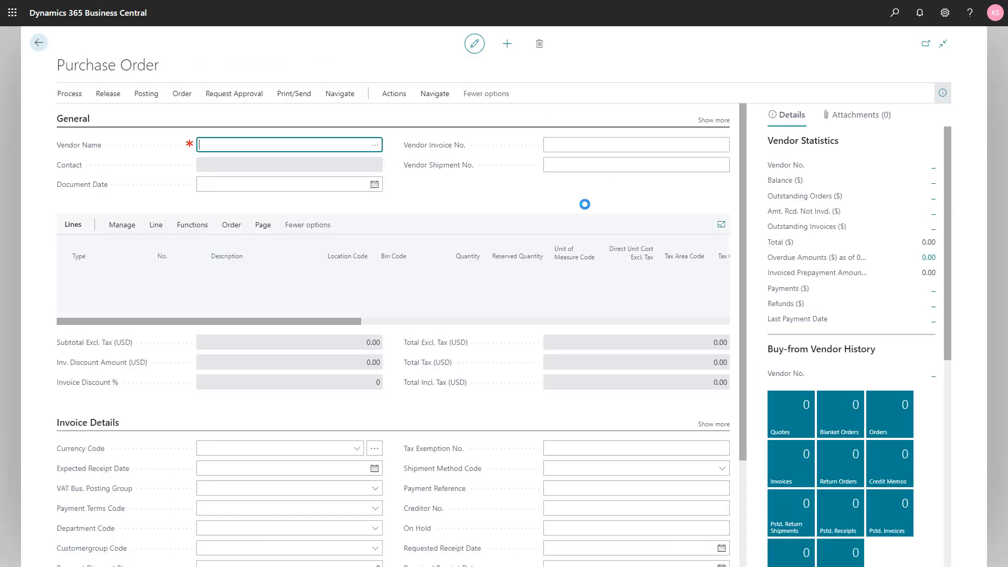
Step: Fill in the new purchase order with vendor Graphic Design Institute and a line for 10 pieces of item 1960-S
text(30000)
key(Tab)
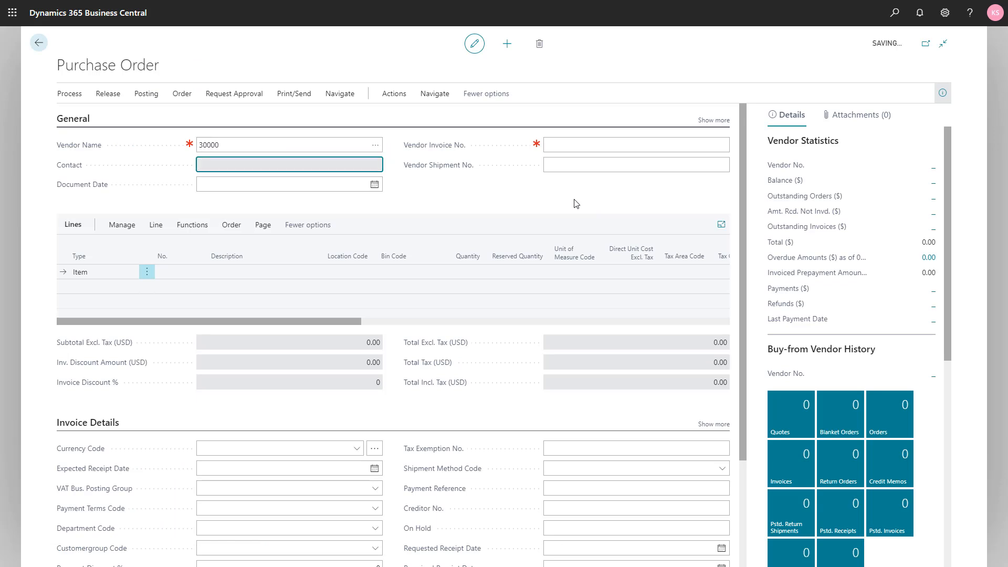
click(182, 273)
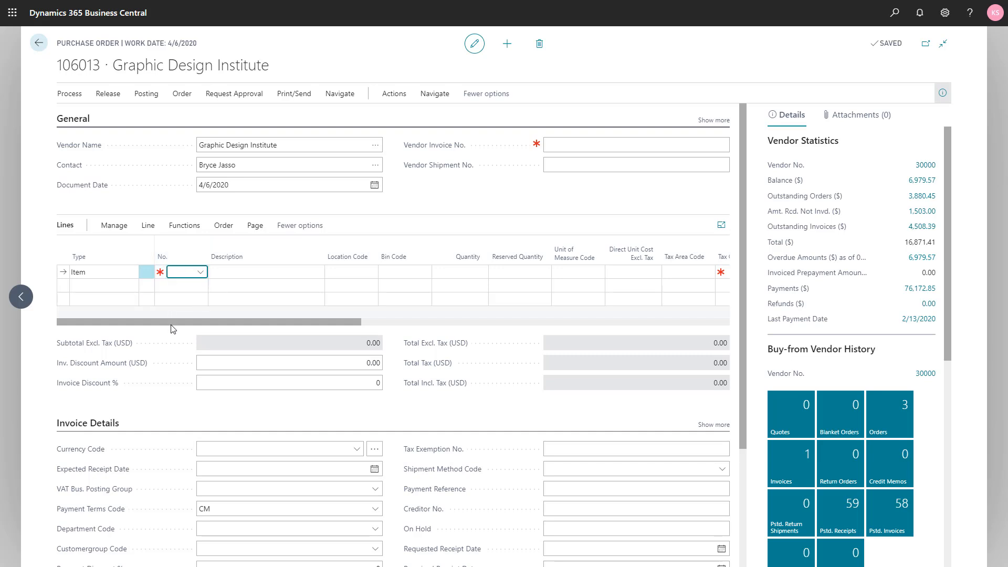
text(1960-S)
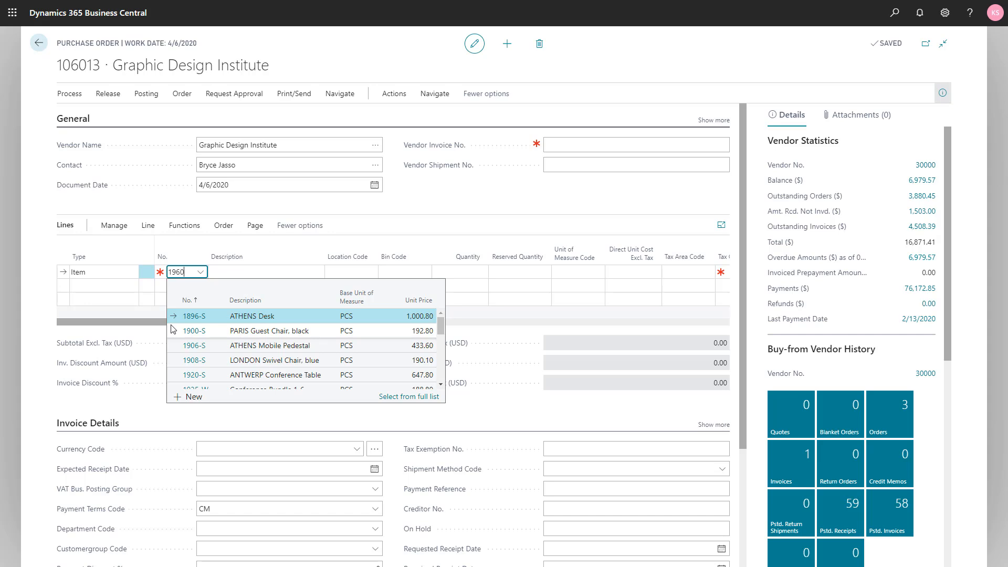
key(Tab)
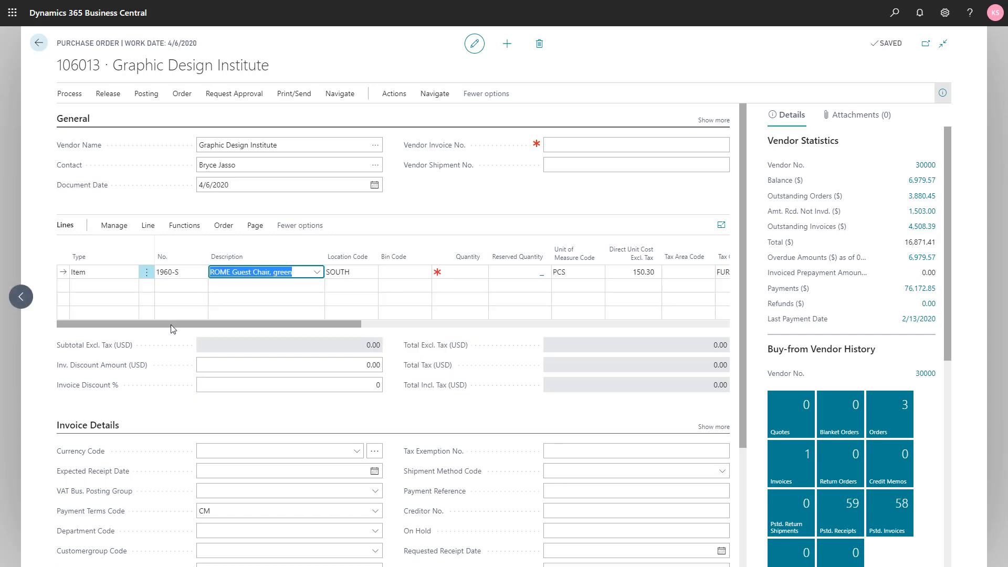
key(Tab)
key(Tab)
key(Tab)
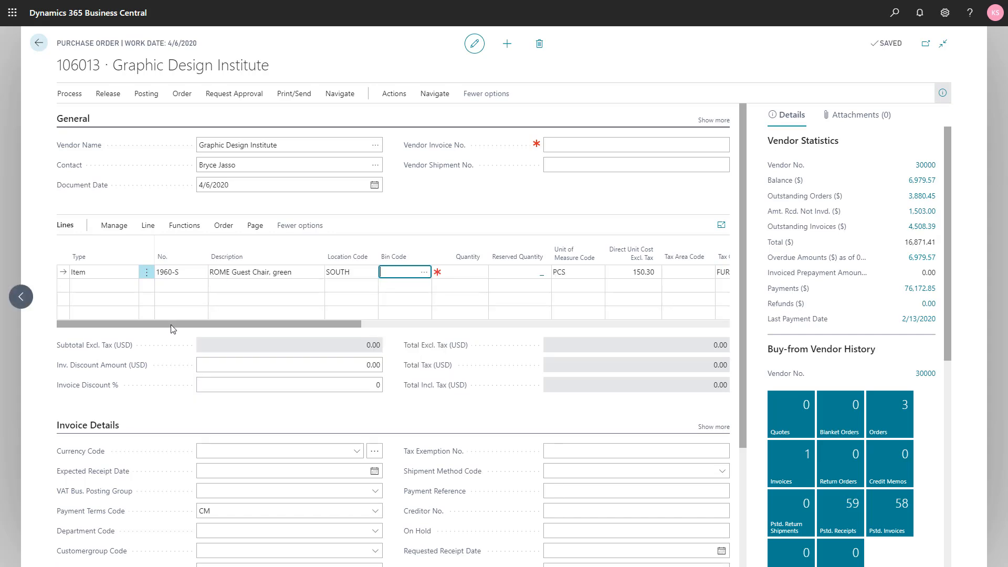
text(10)
key(Tab)
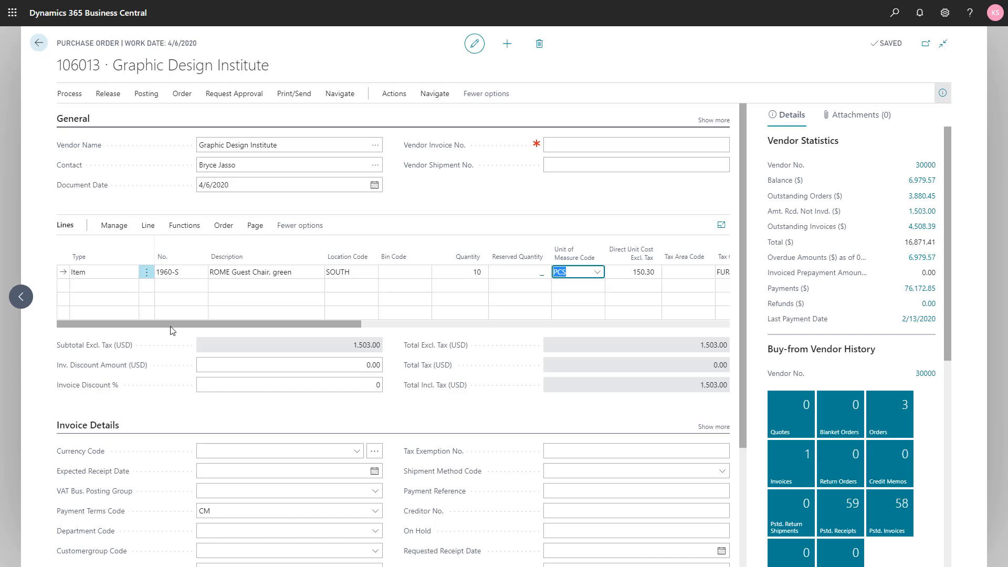
Step: Release the purchase order and create a warehouse receipt from it
click(107, 100)
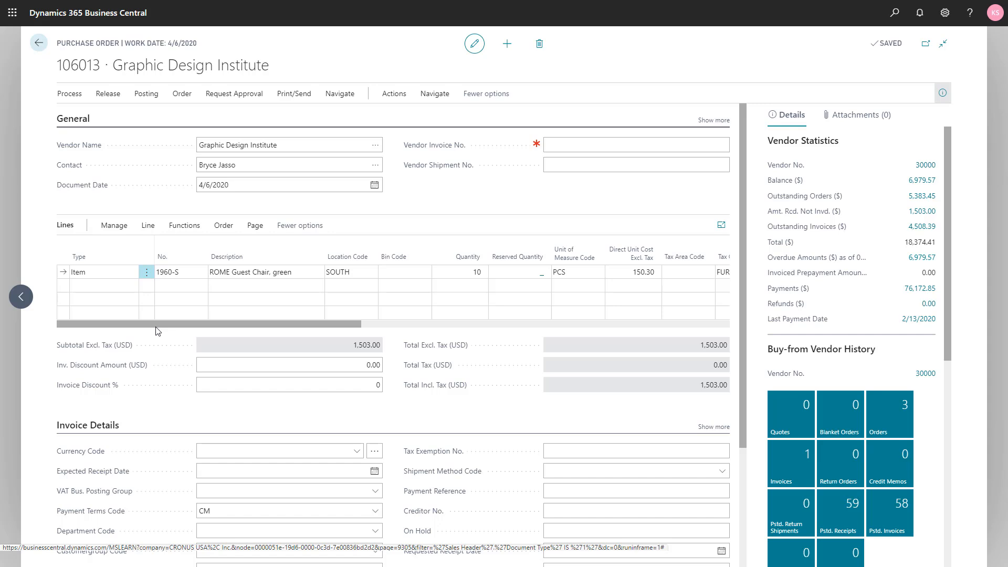
click(392, 100)
click(237, 117)
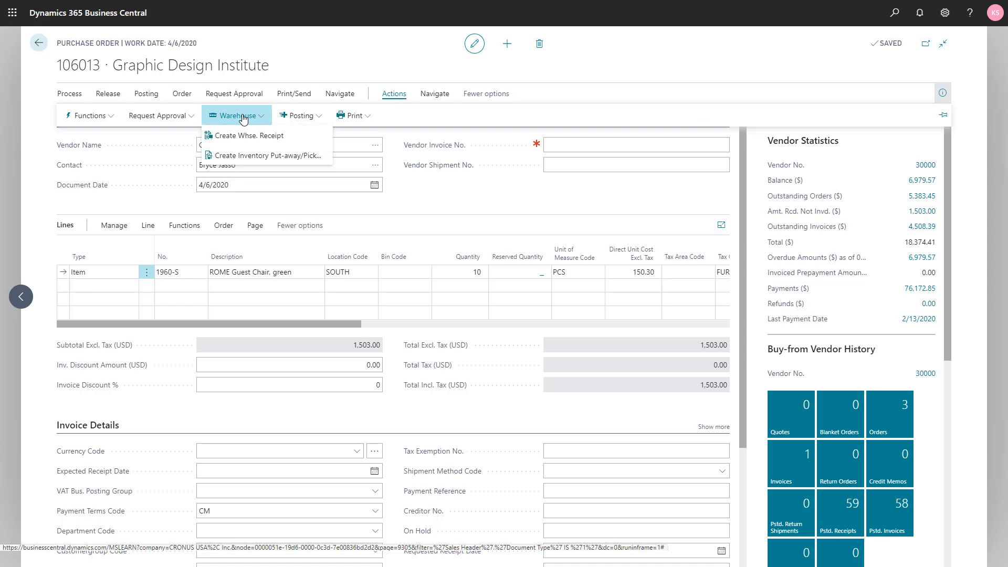
click(243, 138)
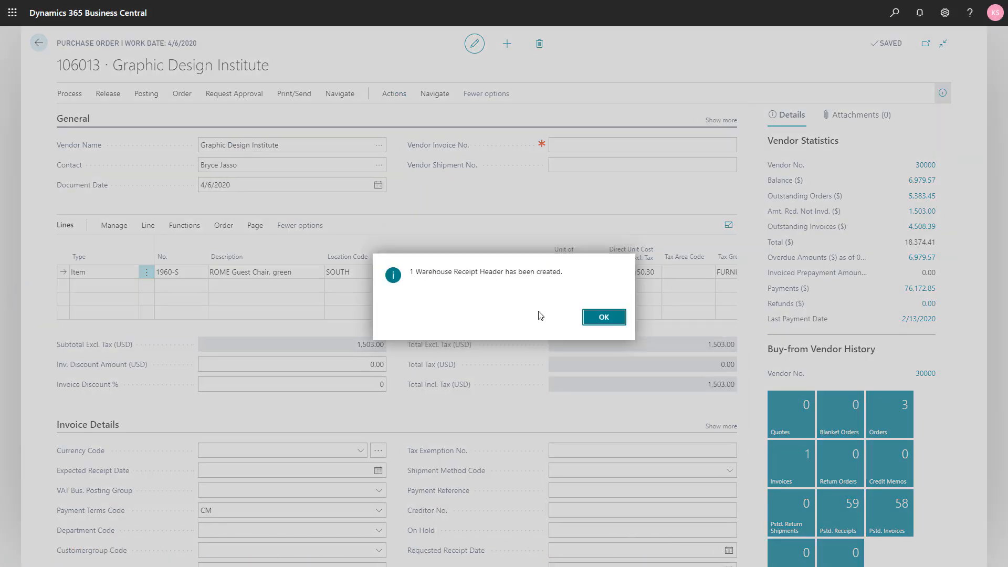
click(594, 320)
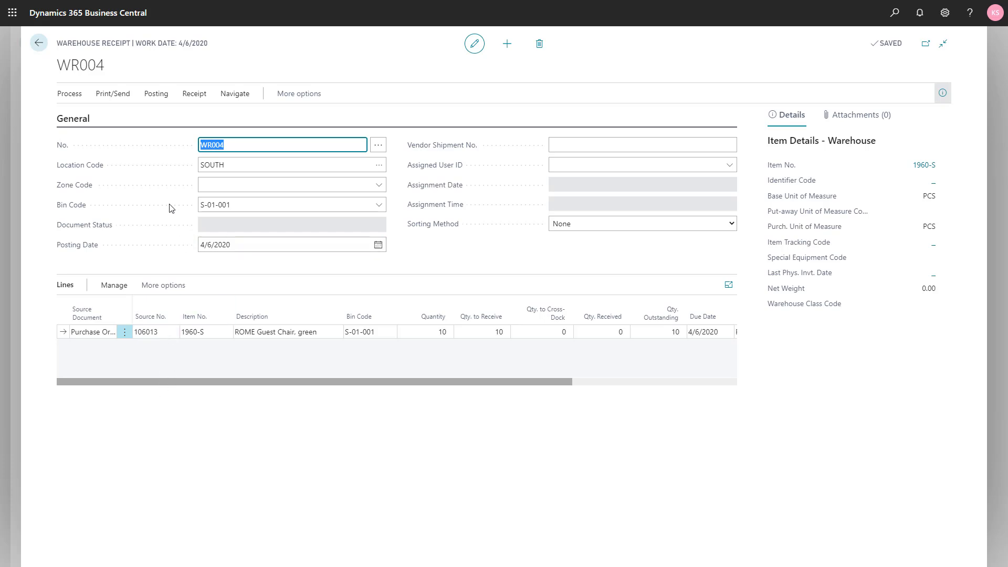
Step: Post the warehouse receipt for the ROME Guest Chair line and close the purchase order
click(70, 97)
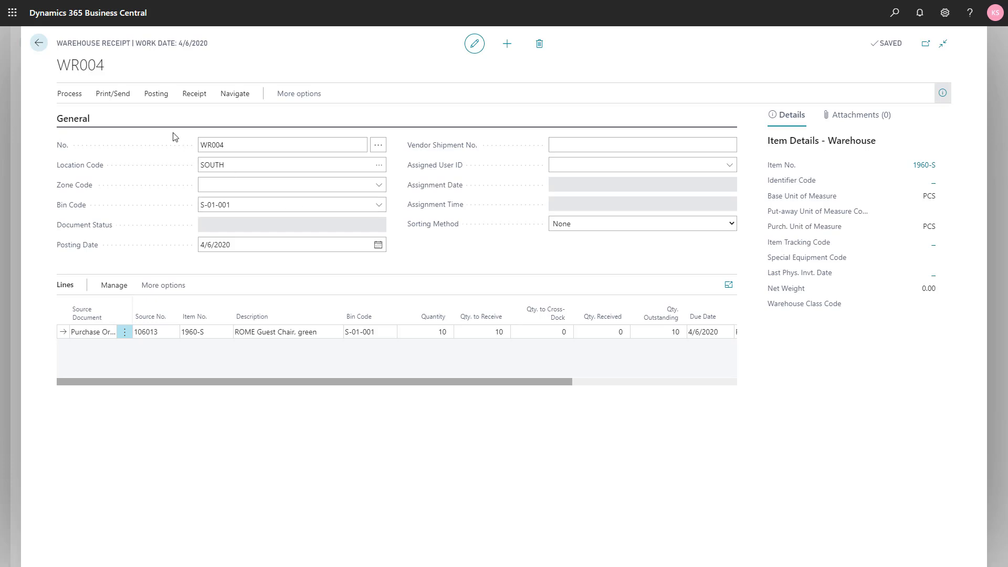
click(156, 99)
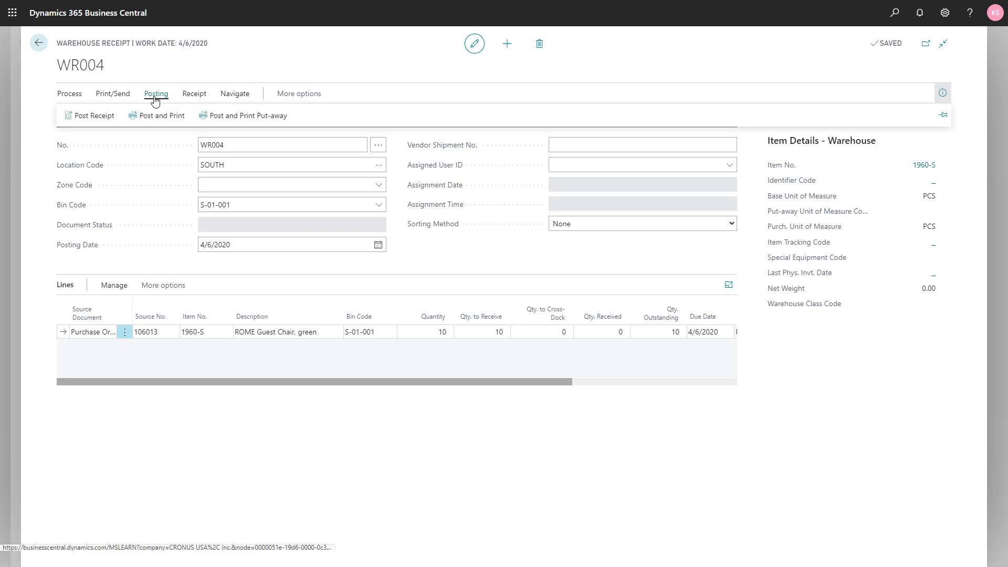
click(94, 116)
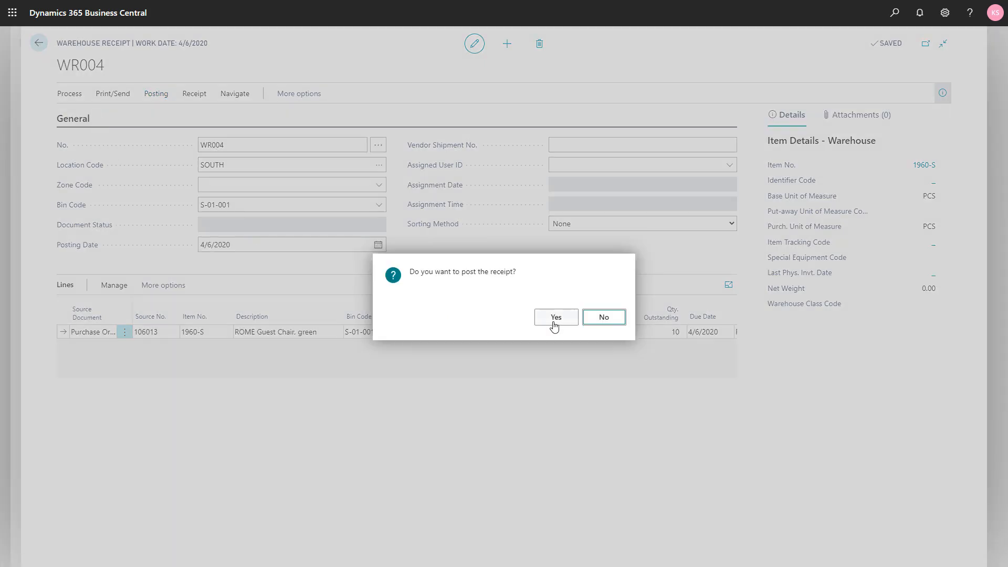
click(554, 326)
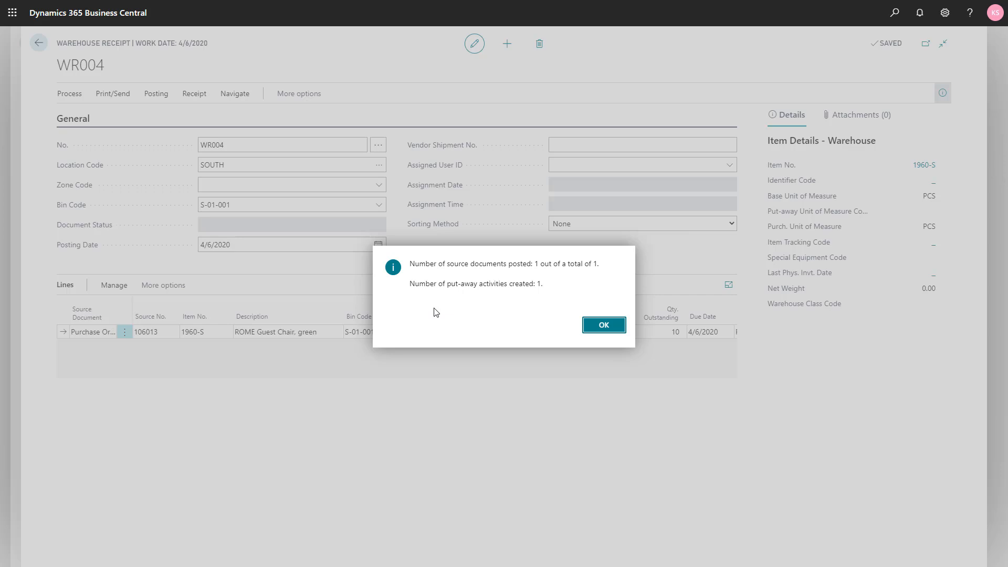
click(603, 325)
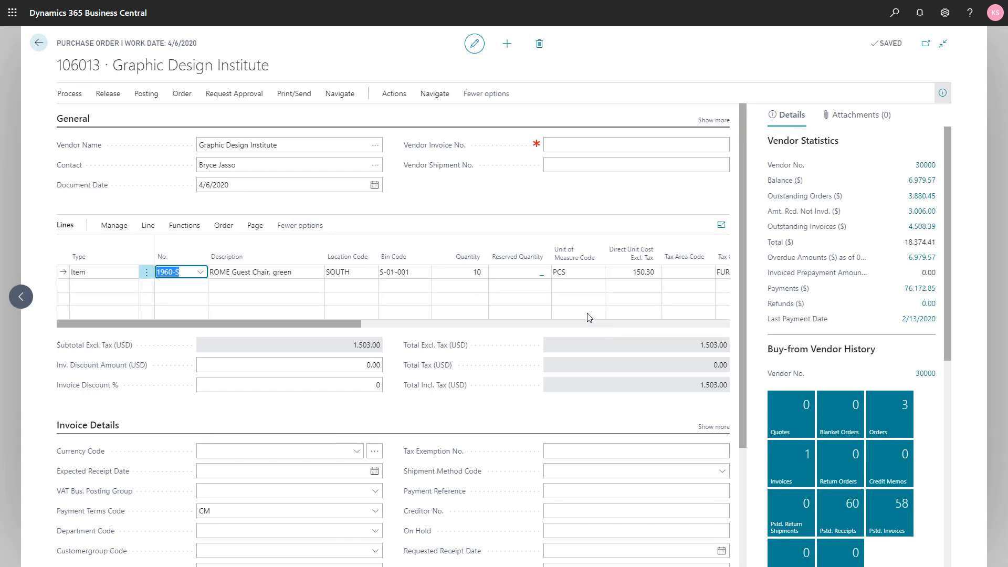
key(Escape)
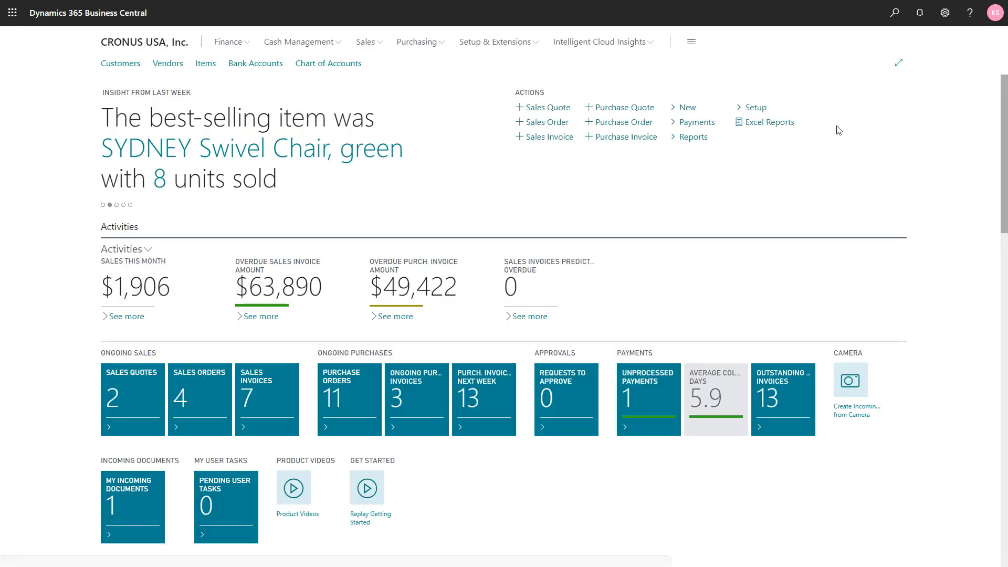
Step: Search for the Warehouse Put-aways list and open the put-away document for the SOUTH location
click(893, 15)
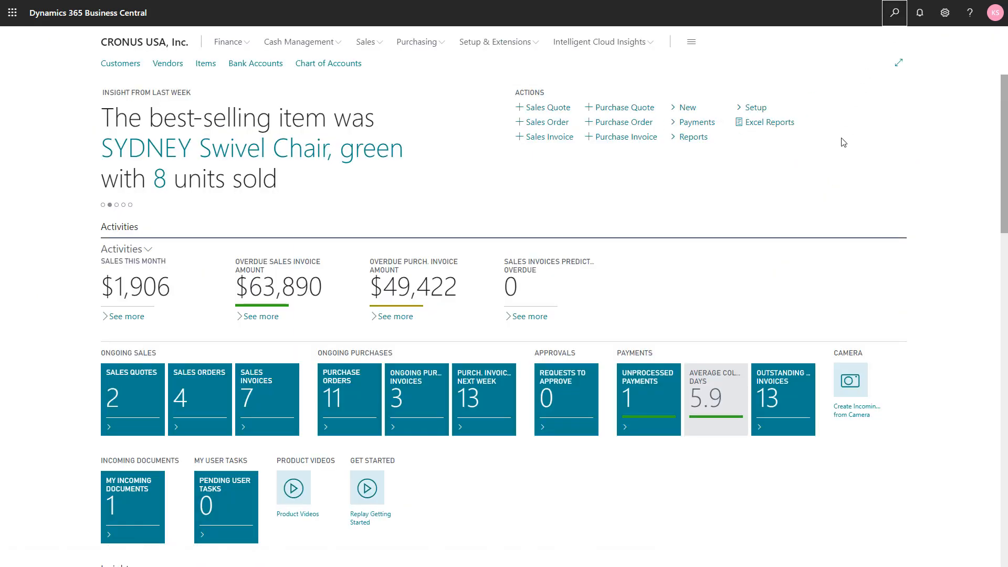
text(wa pu)
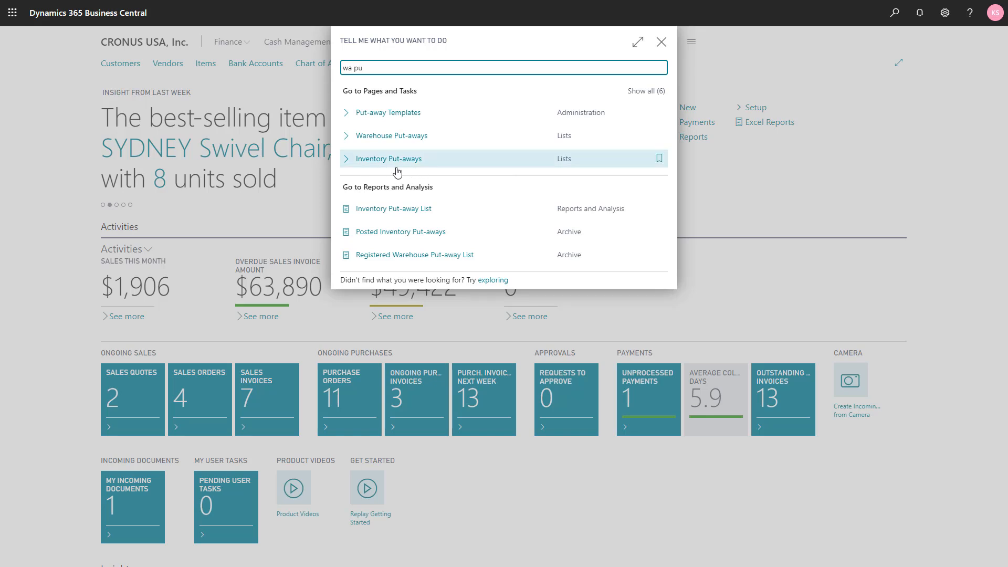
click(378, 138)
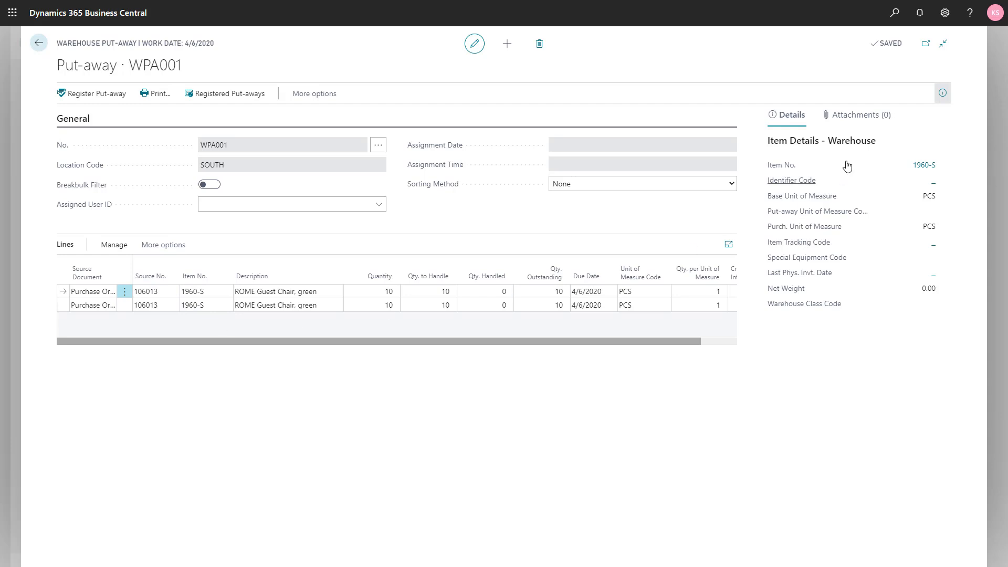
Step: Personalize the put-away lines by adding the Bin Code field between Description and Quantity
click(944, 15)
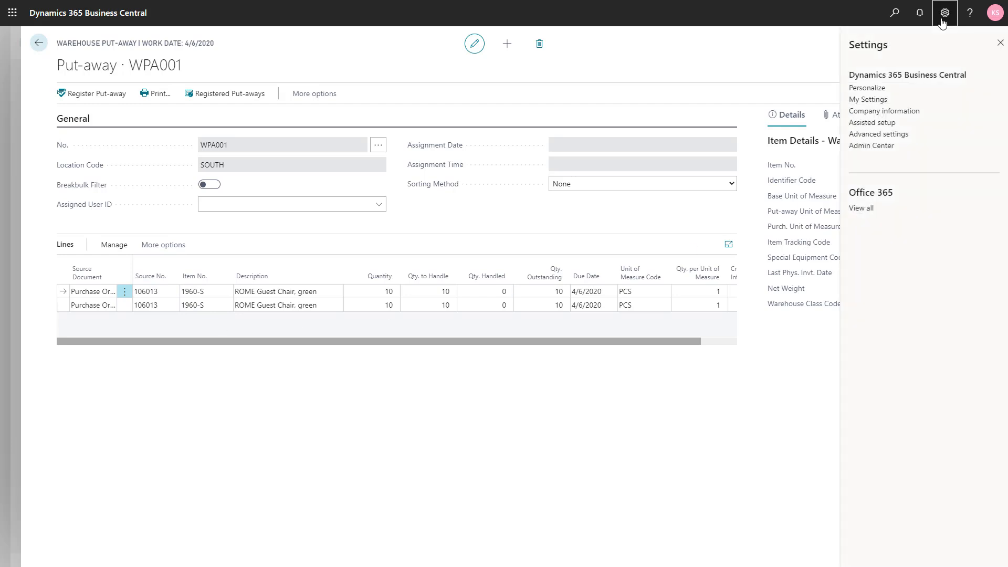
click(873, 88)
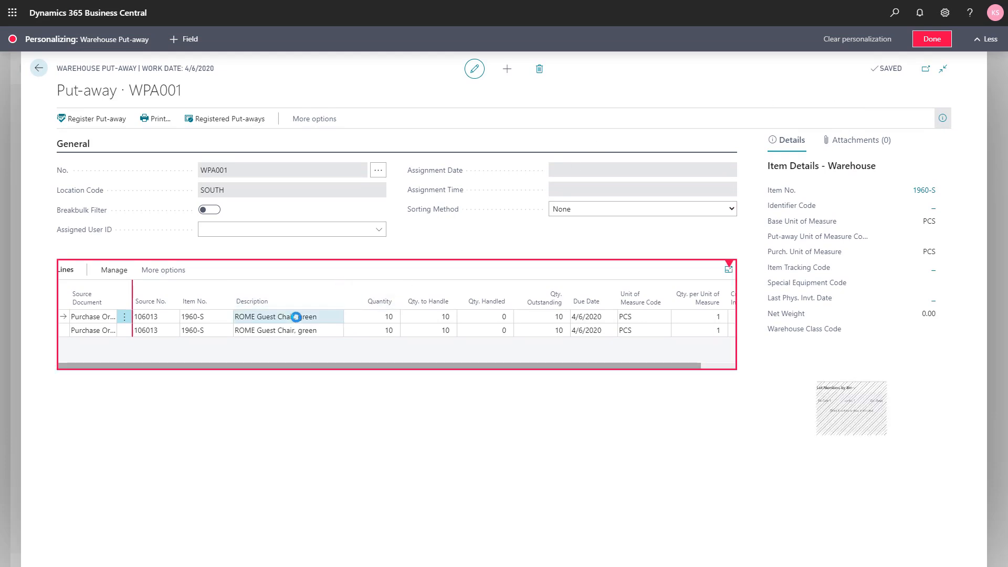
click(361, 317)
click(139, 45)
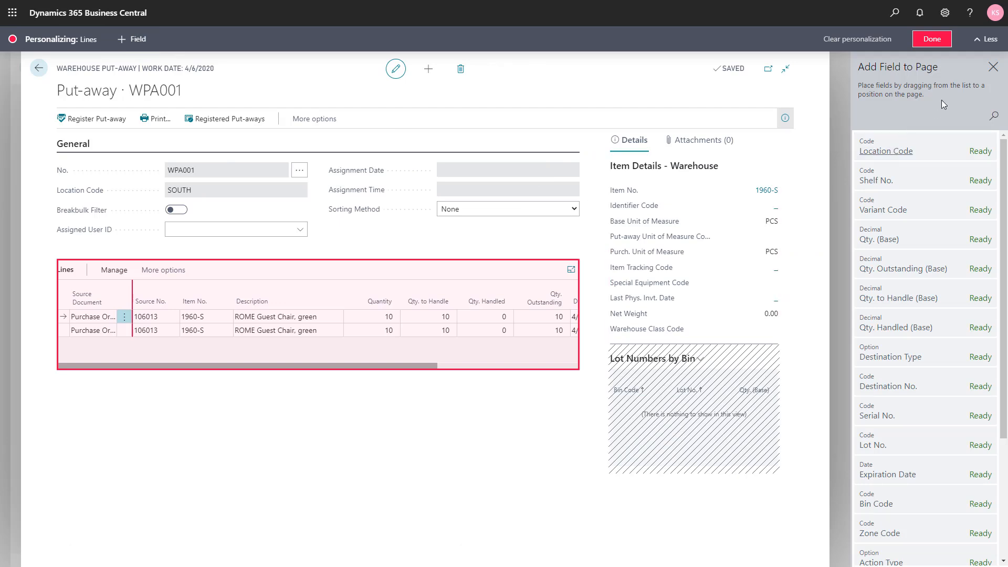
click(993, 117)
text(bin)
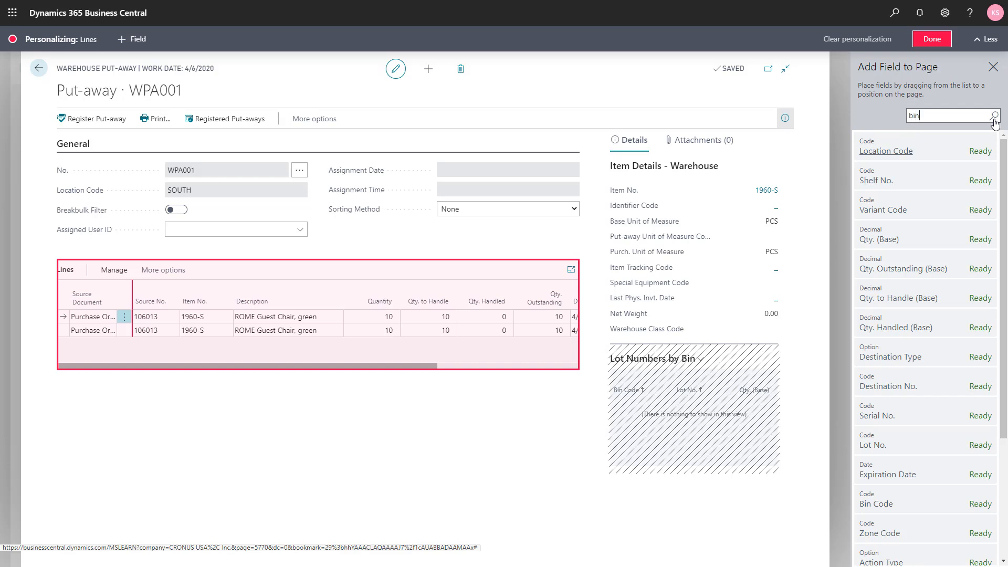
mouse_move(940, 144)
mouse_down()
mouse_move(882, 145)
mouse_move(547, 265)
mouse_move(414, 308)
mouse_move(348, 313)
mouse_up()
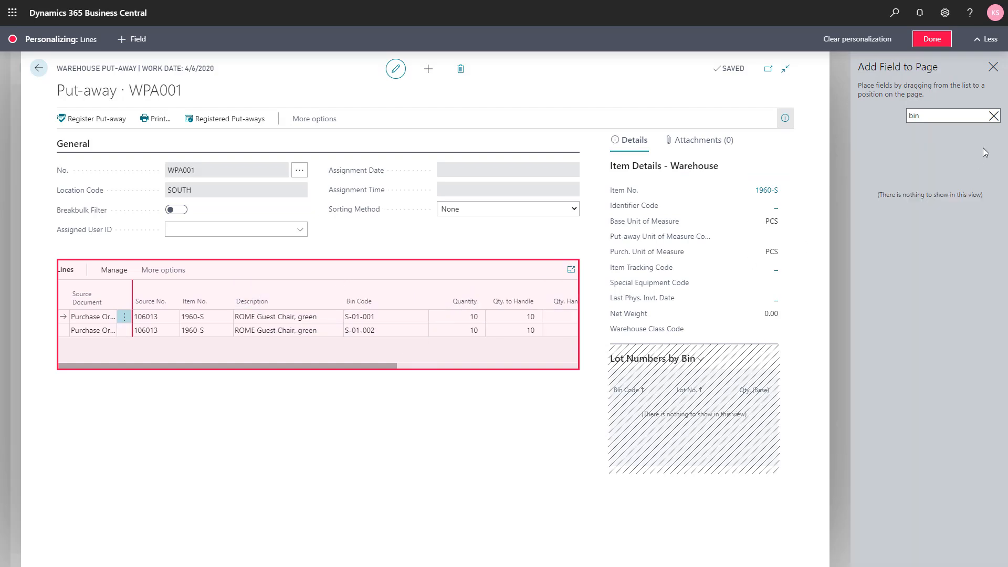
Step: Add the Action Type field as the first column of the put-away lines and finish personalizing
click(994, 116)
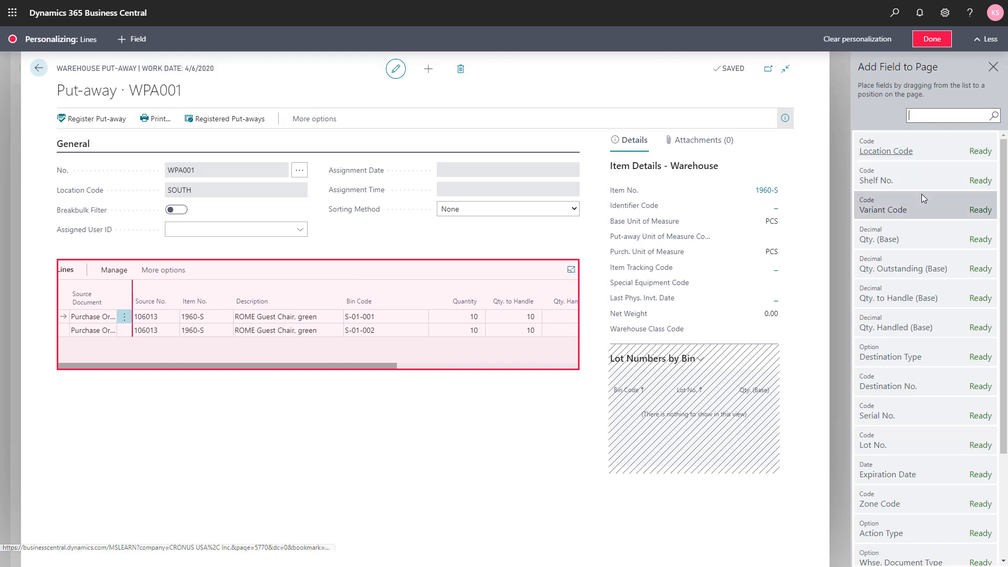
scroll(919, 200, down, 2)
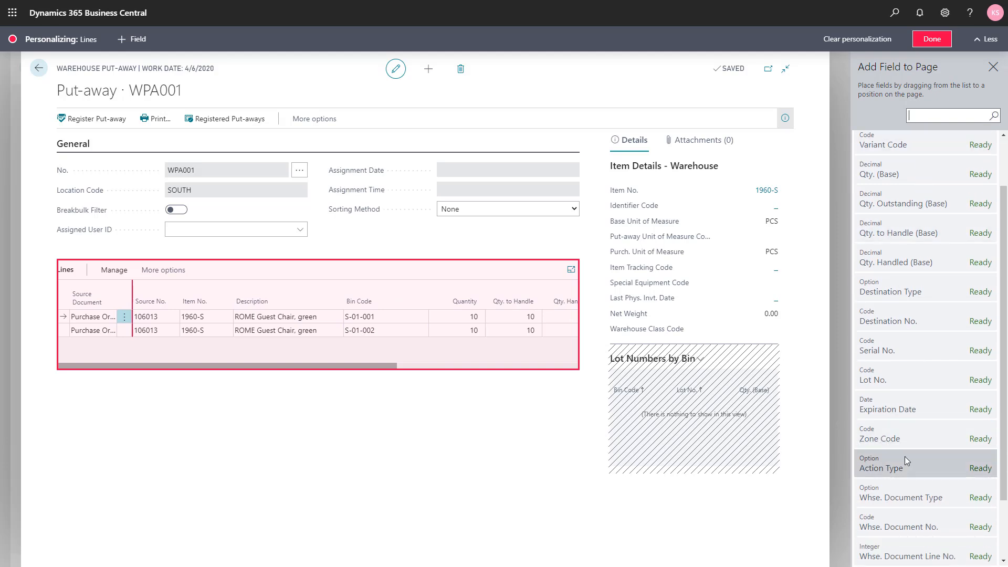
mouse_move(921, 462)
mouse_down()
mouse_move(176, 352)
mouse_move(73, 319)
mouse_move(72, 306)
mouse_up()
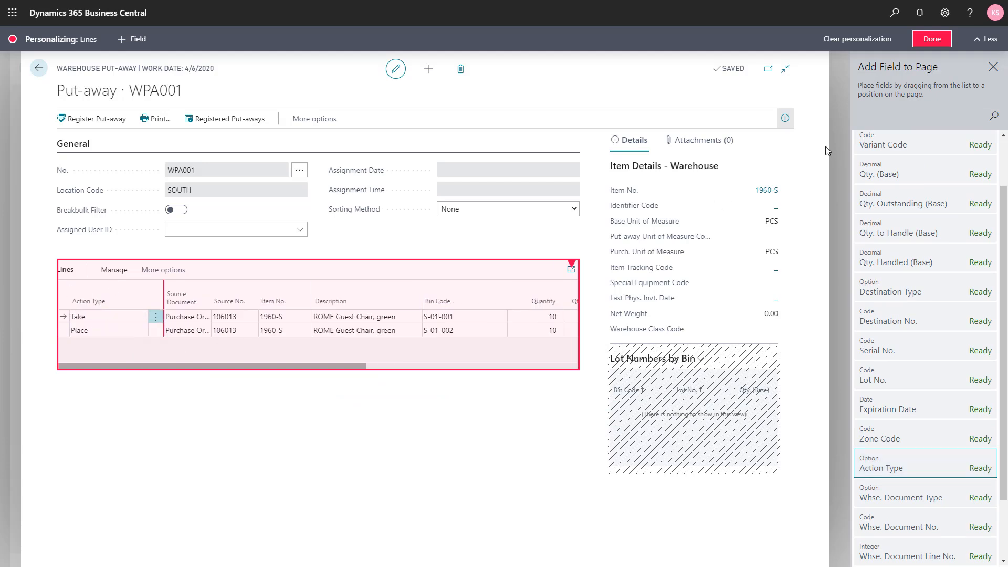
click(946, 40)
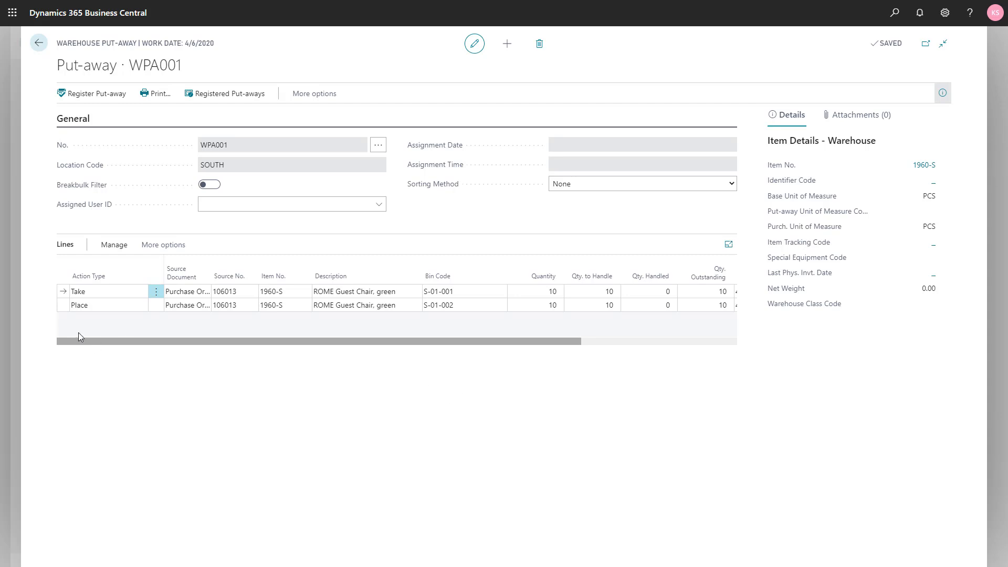
Step: Register the warehouse put-away for the ROME Guest Chair lines and close the put-aways list
click(81, 296)
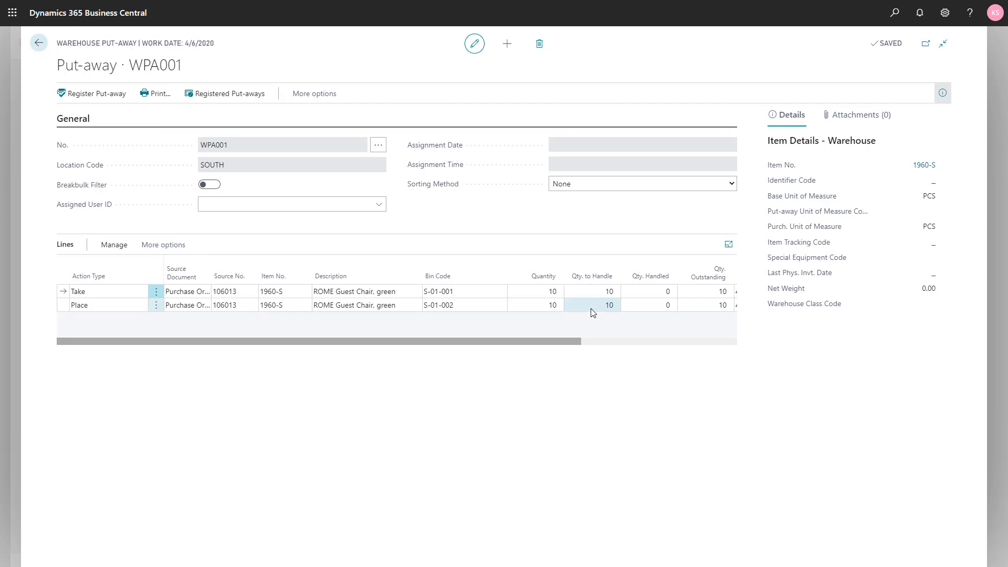
click(101, 104)
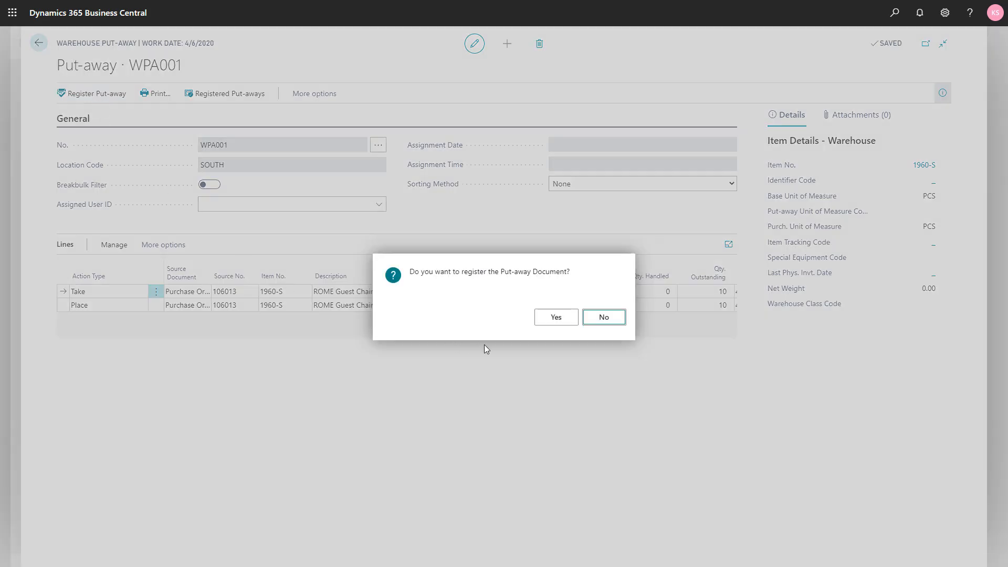
click(547, 321)
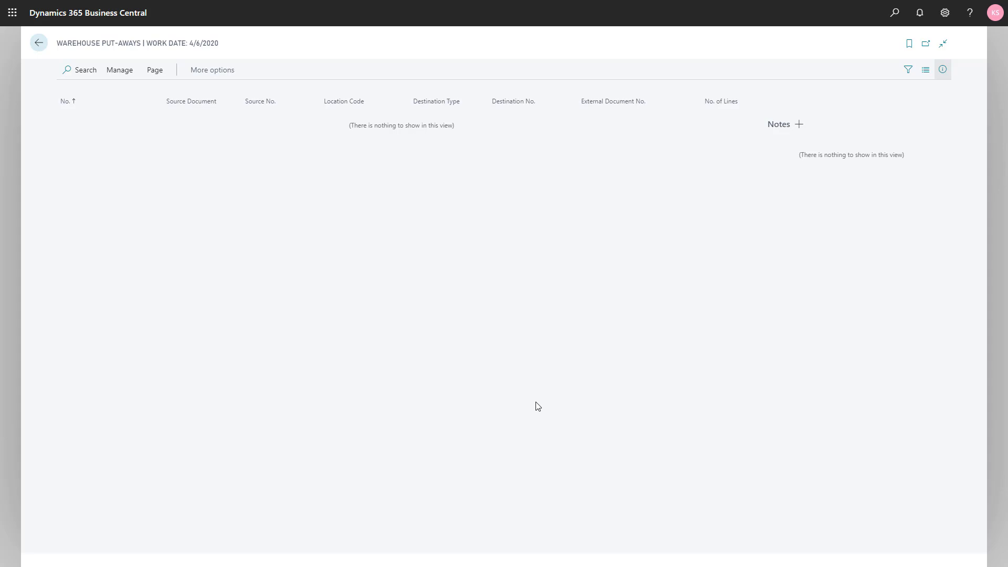
key(Escape)
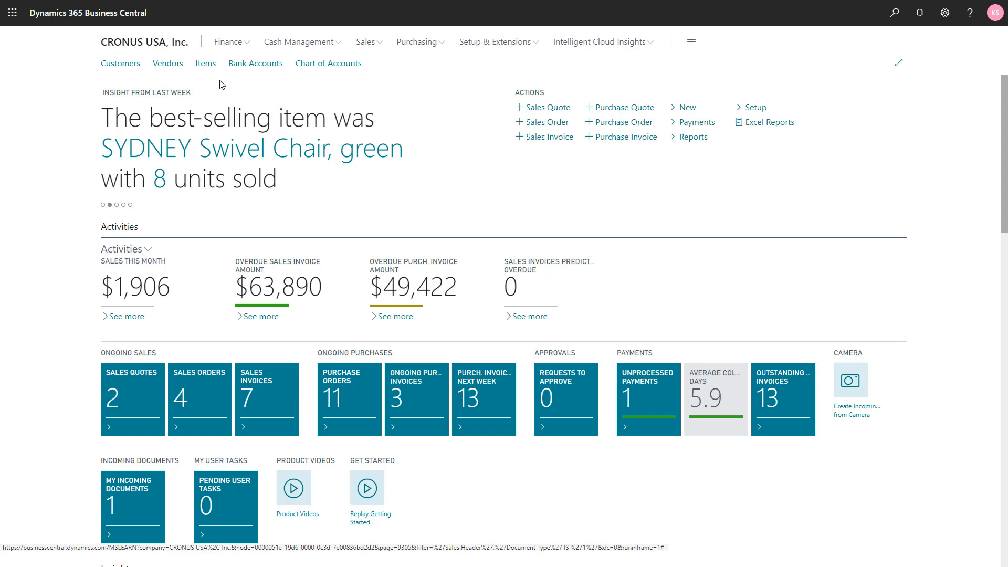
Step: Open the warehouse bin contents of item 1960-S, ROME Guest Chair, green, from the item list
click(205, 70)
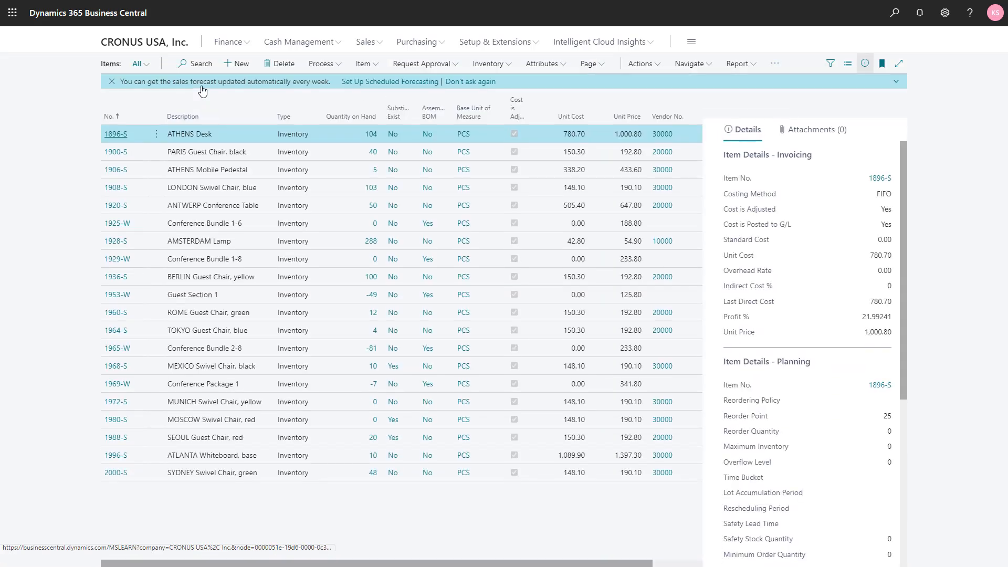
click(208, 313)
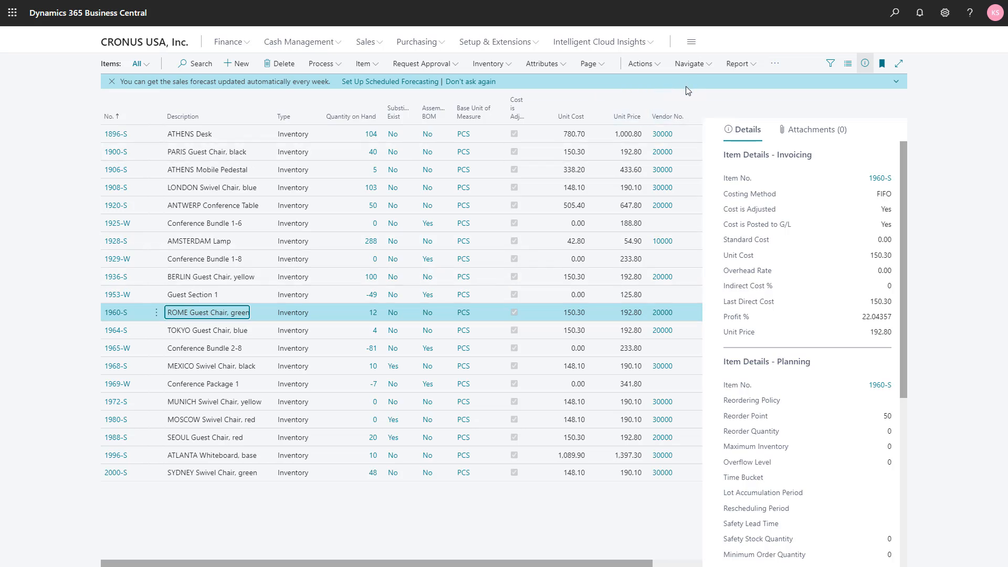
click(688, 66)
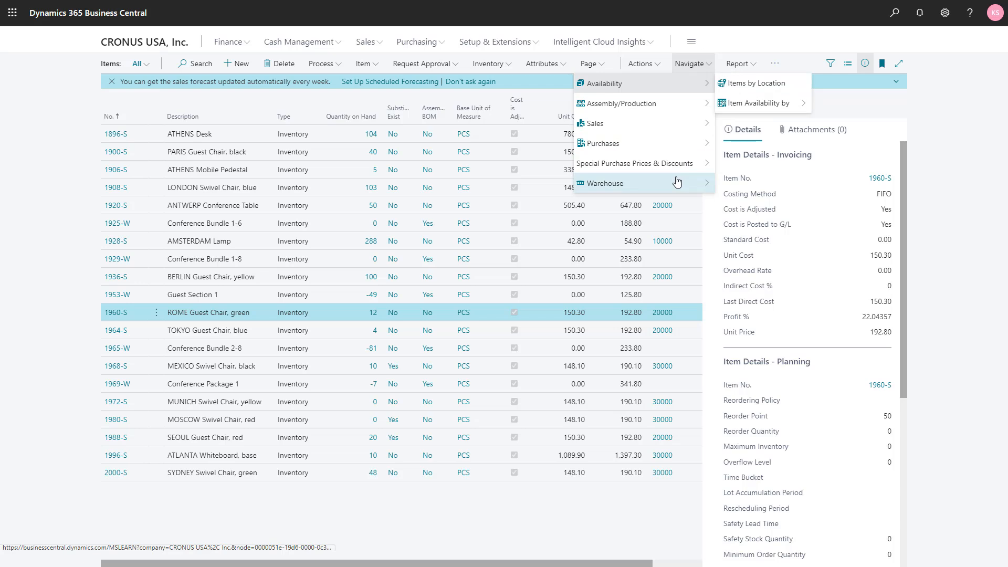
mouse_move(709, 184)
click(744, 185)
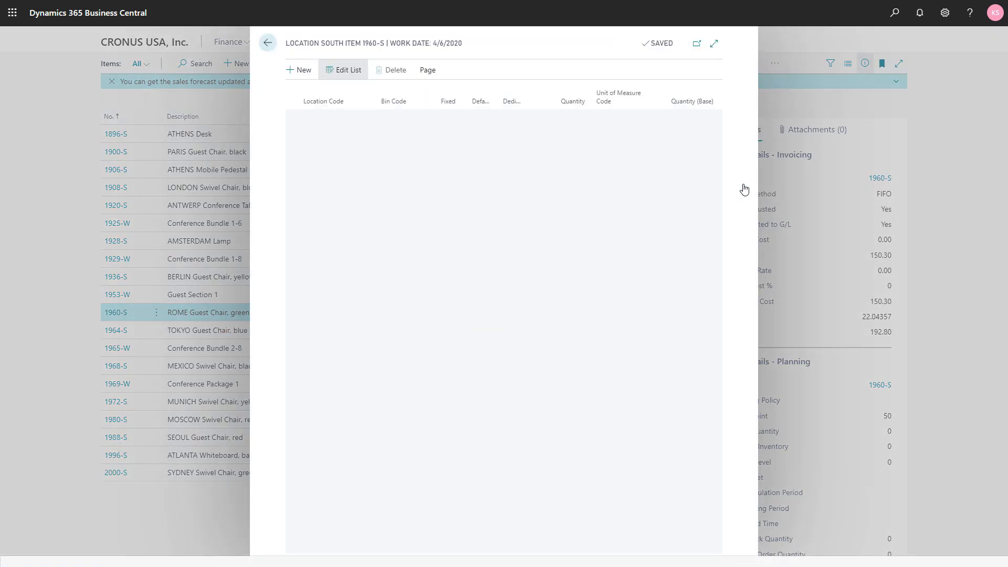